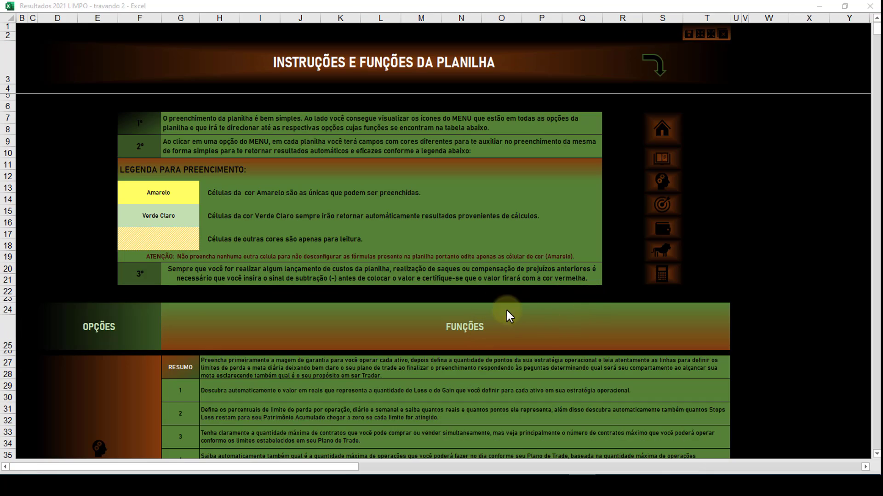
Look over the instructions page and open the Plano de Trade sheet.
scroll(506, 308, down, 7)
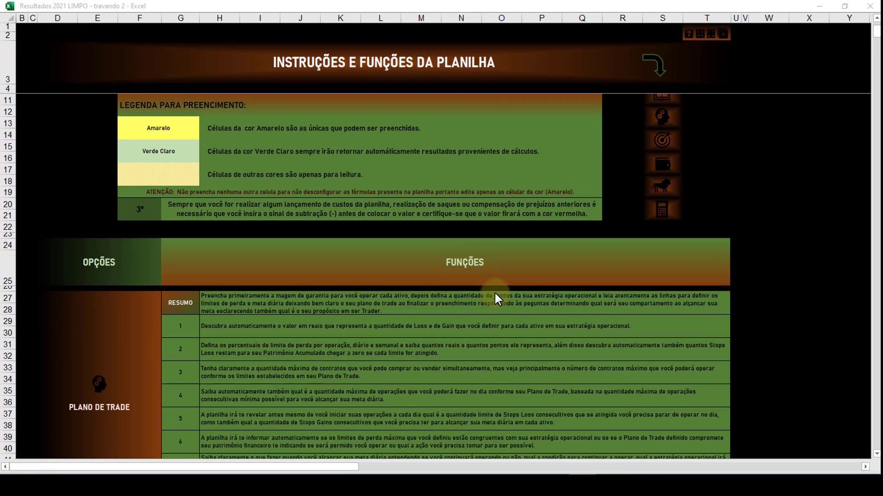
scroll(457, 409, up, 5)
scroll(487, 381, up, 2)
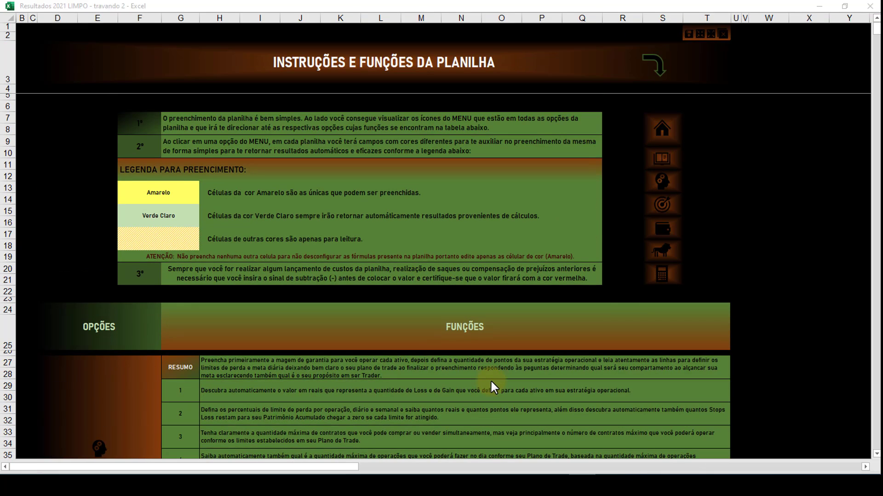
click(662, 190)
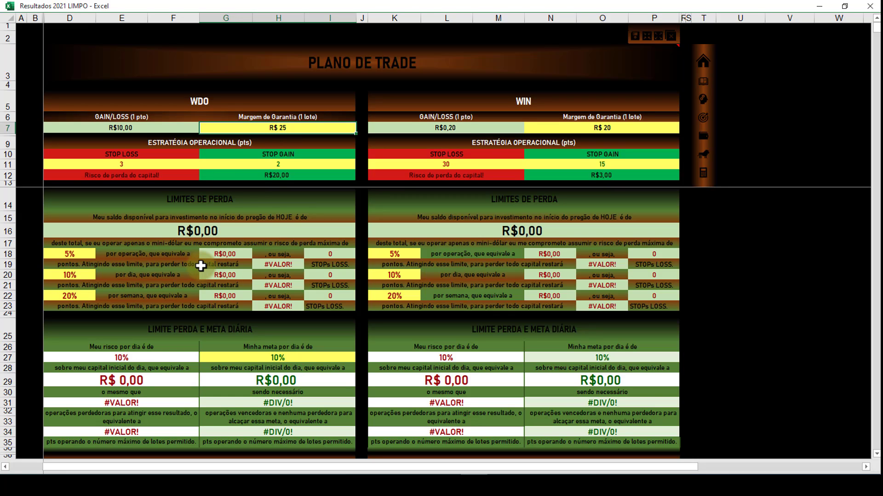
Try a WDO guarantee margin of R$ 30 per lot and undo the change.
text(30)
key(Return)
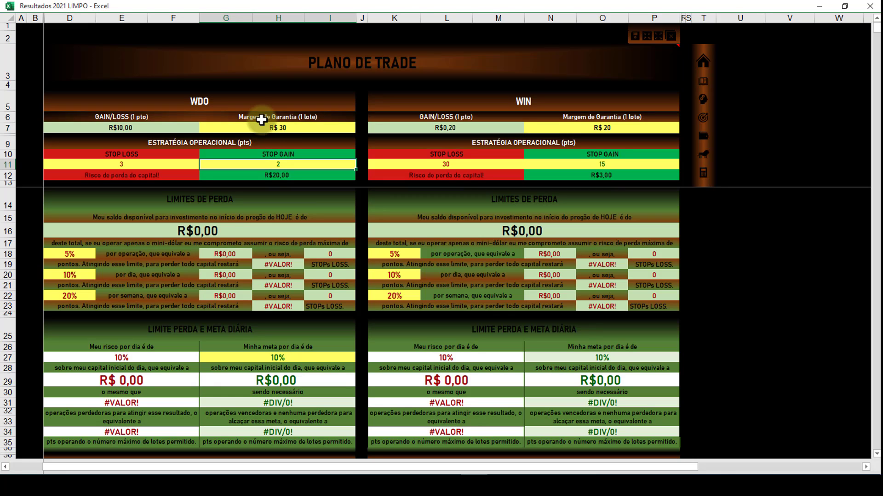
click(268, 132)
key(ctrl+z)
Set the WDO Stop Gain in the operational strategy to 3 points.
click(198, 165)
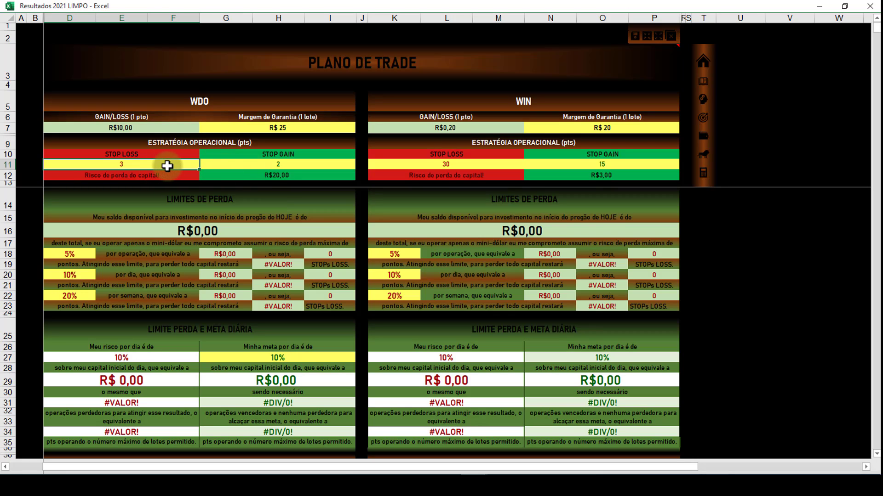
click(307, 164)
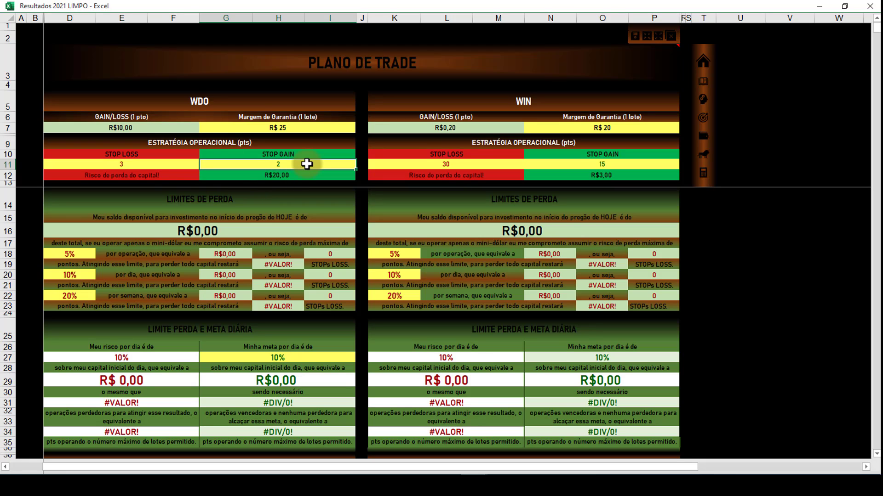
text(3)
key(Return)
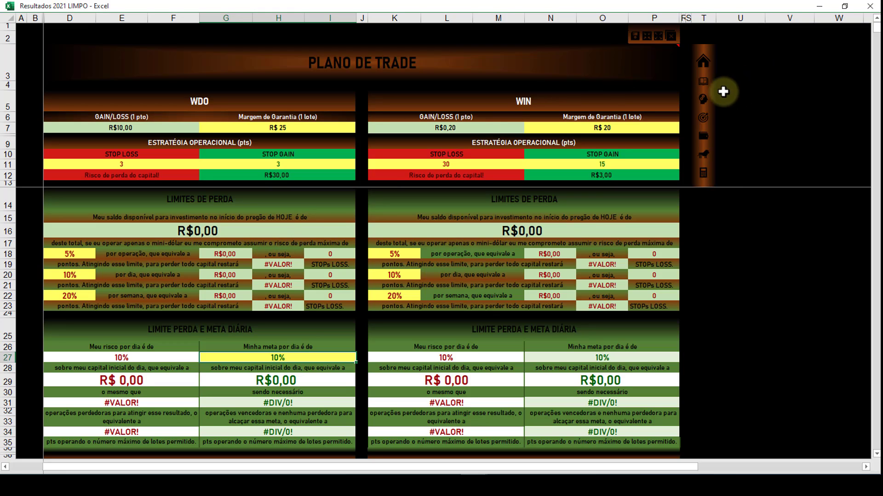
Open the monthly results sheet and set January's initial capital (Capital Inicial) to 1000.
click(704, 138)
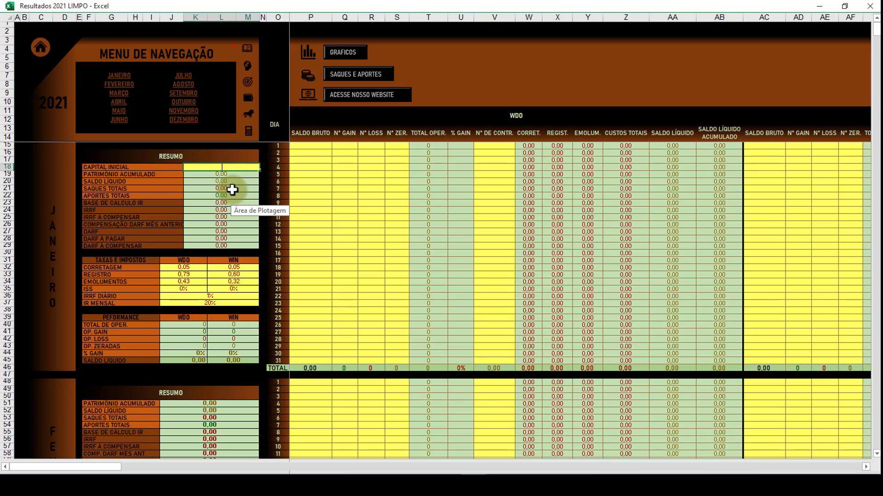
text(1000)
key(Return)
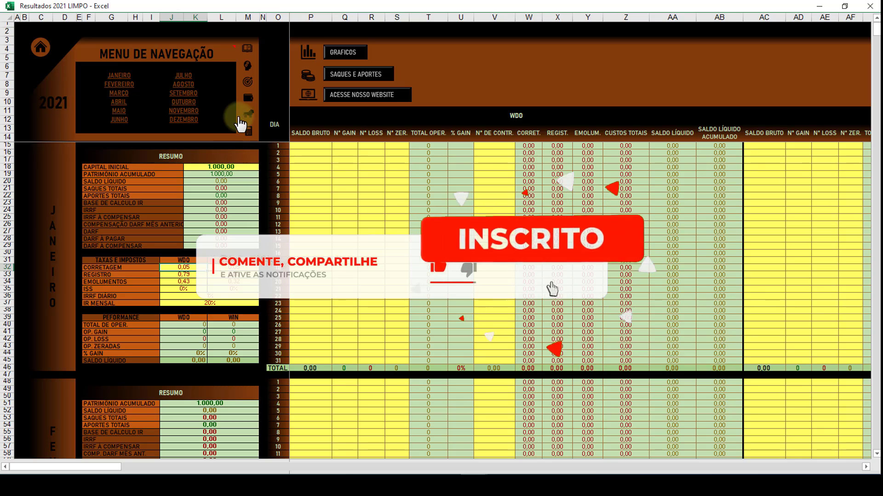
Check the WDO strategy on the trade plan and record a WDO gross balance of 300,00 for January day 1 on the results sheet.
click(249, 68)
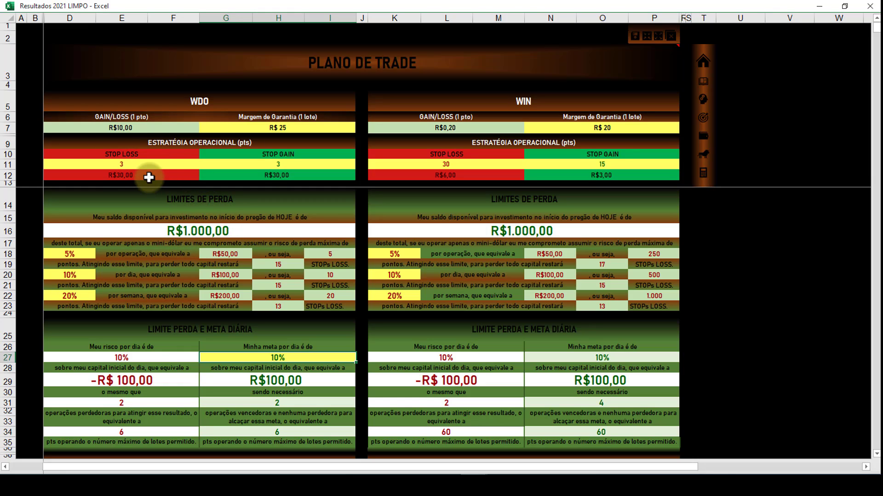
click(123, 166)
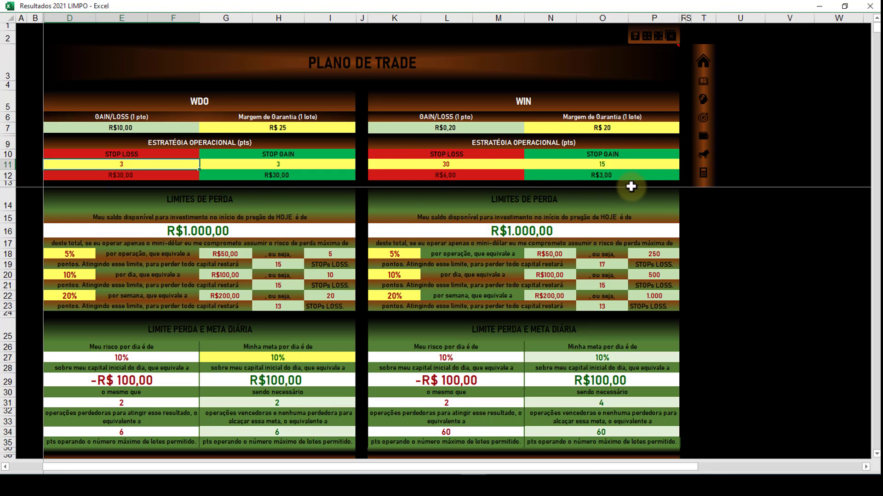
click(695, 123)
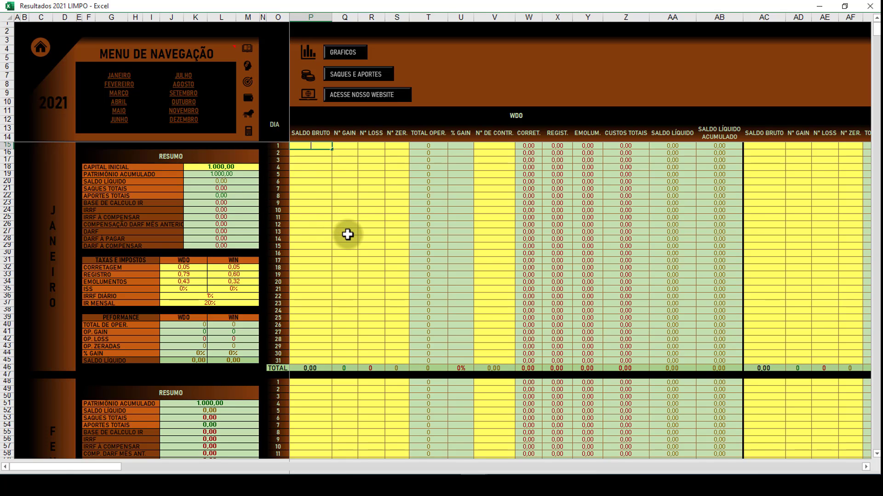
key(Return)
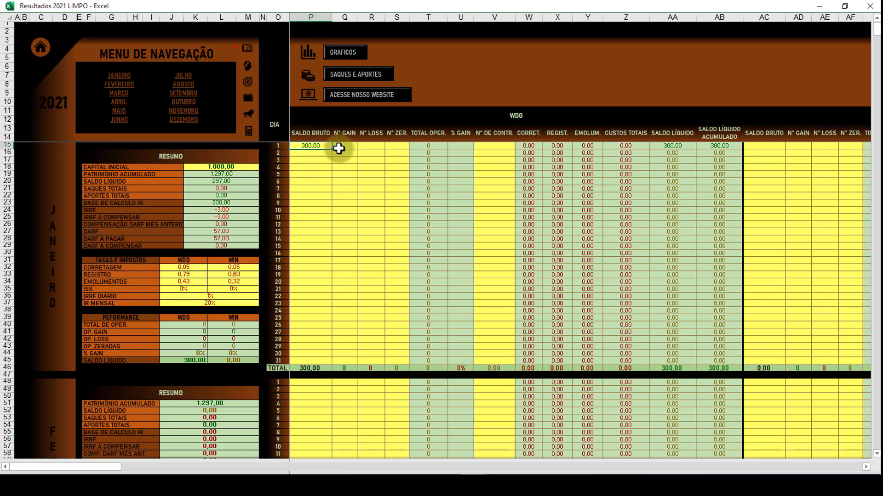
On the Plano de Trade sheet, set the WDO Stop Loss to 5 points and Stop Gain to 7 points.
click(247, 70)
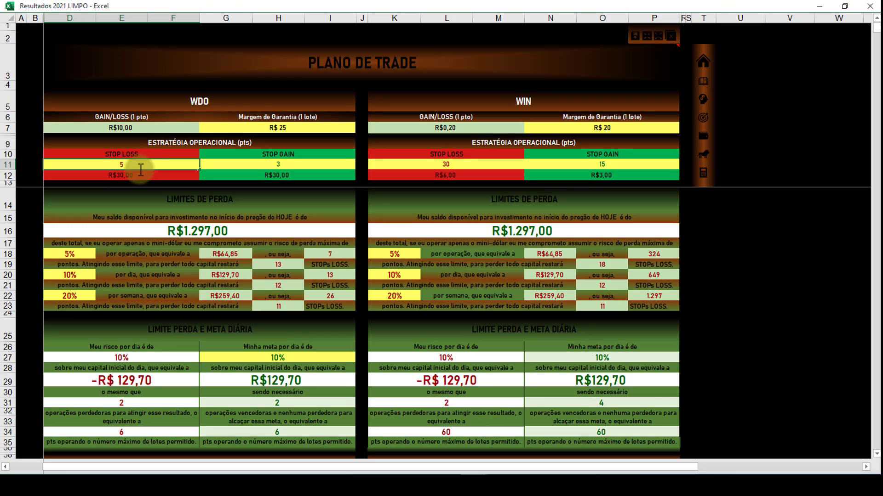
key(Return)
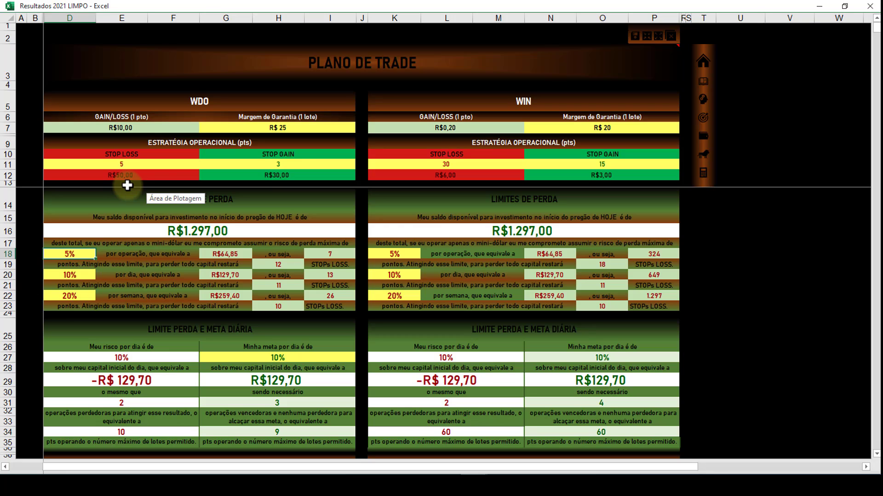
click(275, 164)
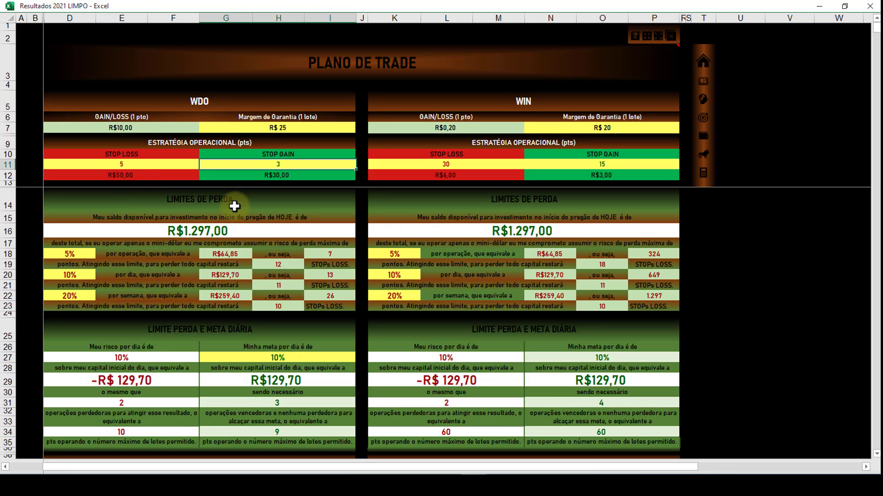
text(7)
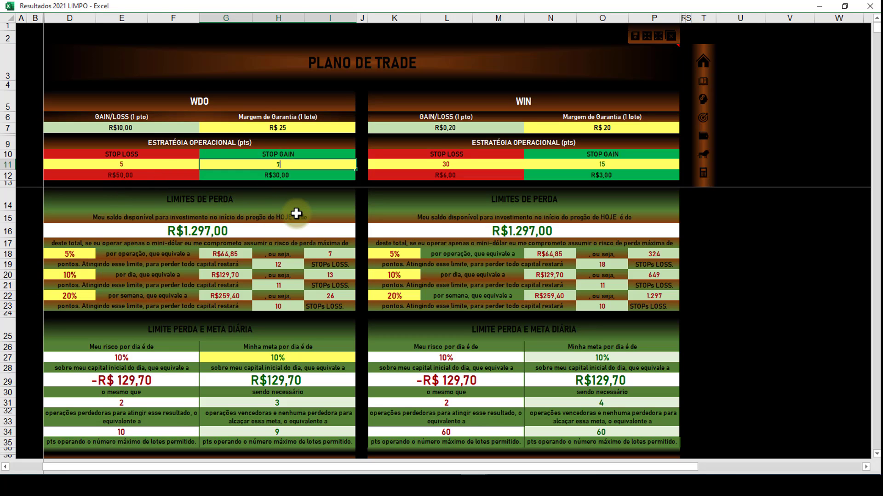
key(Return)
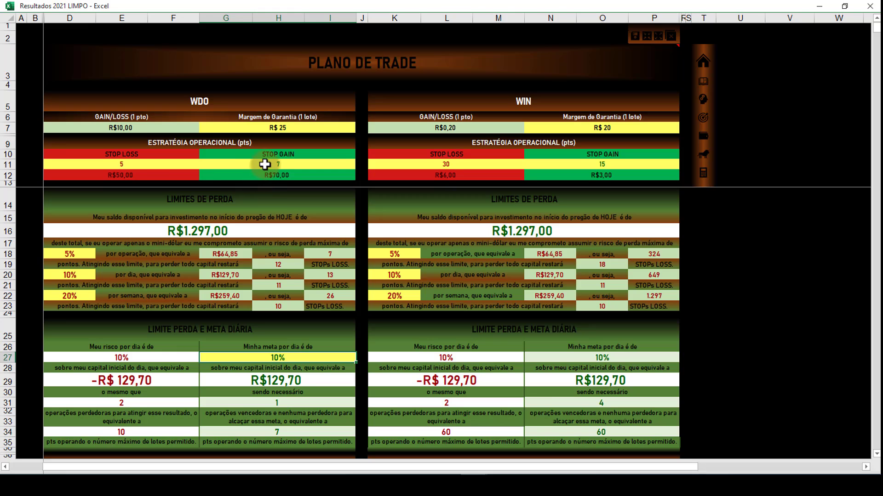
Set the WDO Stop Loss to 3 points and Stop Gain to 2 points.
click(170, 166)
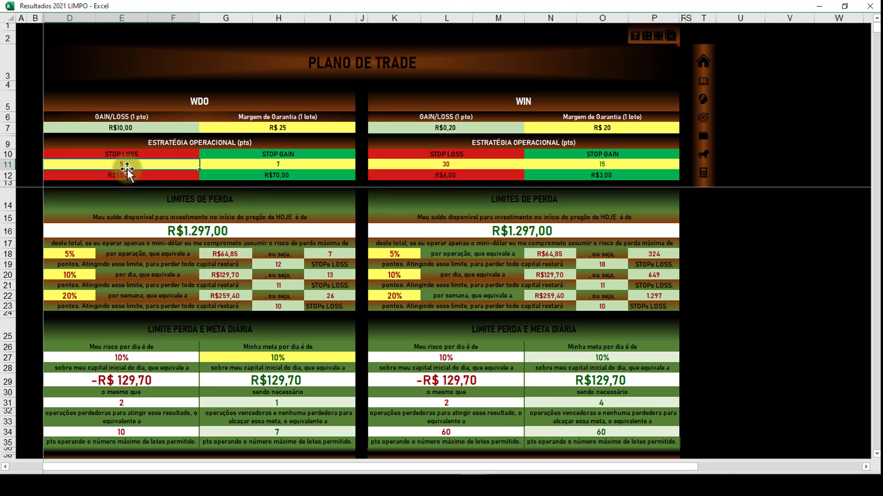
text(3)
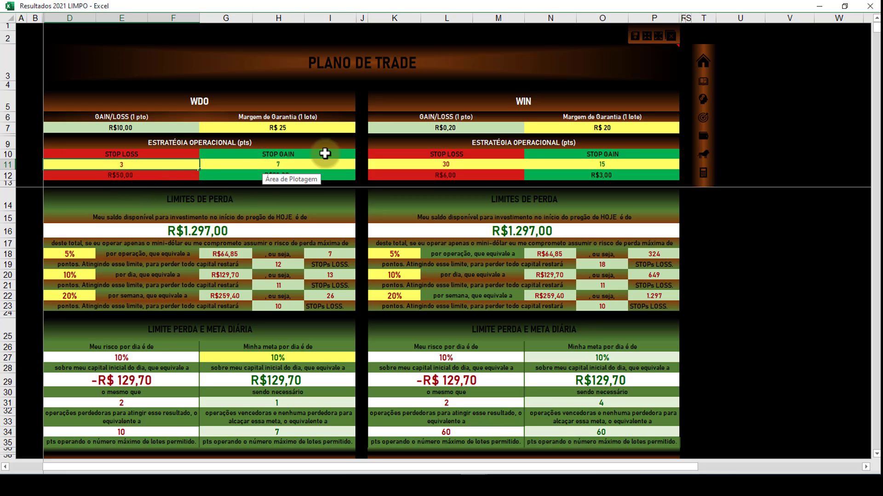
click(306, 164)
text(2)
key(ctrl+Return)
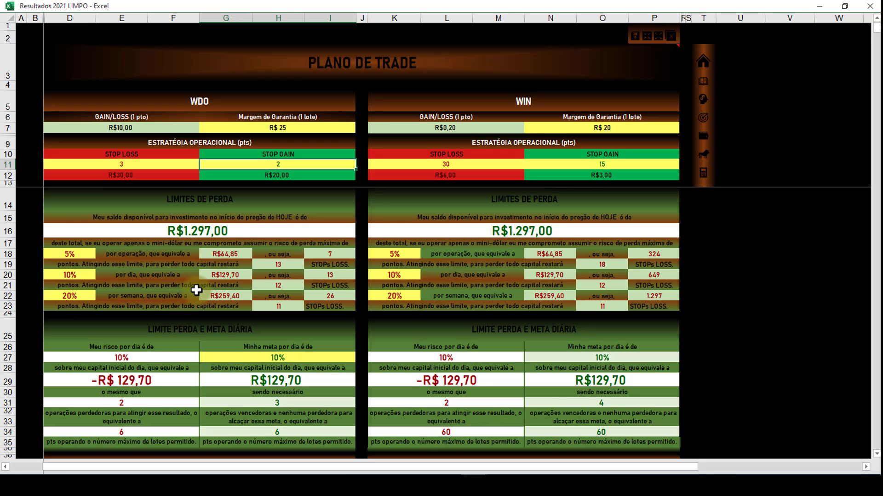
Try a 3% loss limit per operation for WDO and set it back to 5%.
click(69, 258)
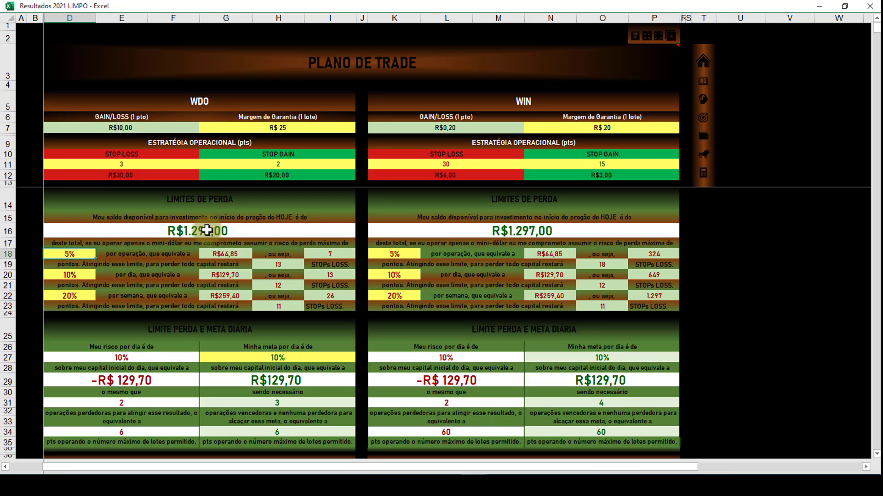
key(F2)
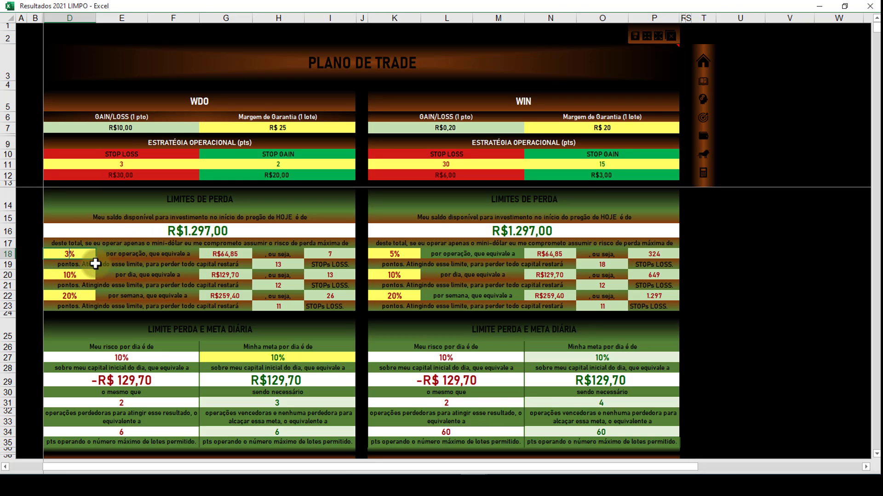
key(Return)
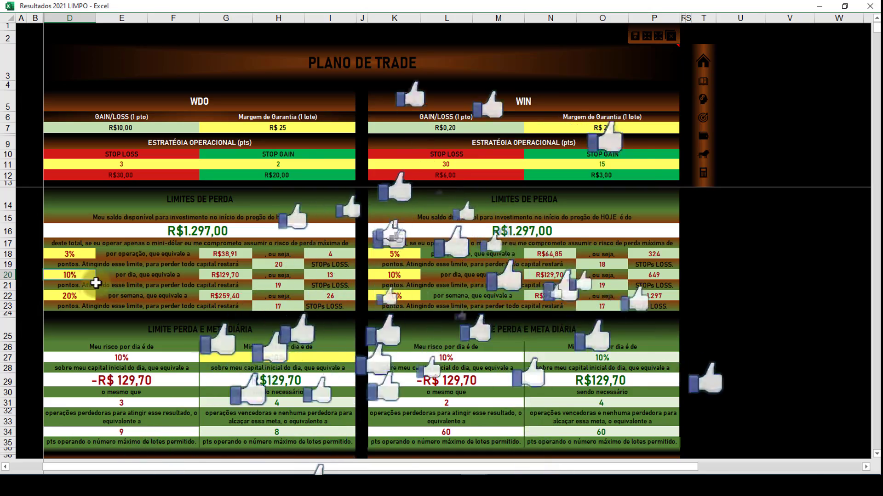
click(82, 252)
text(5)
key(Return)
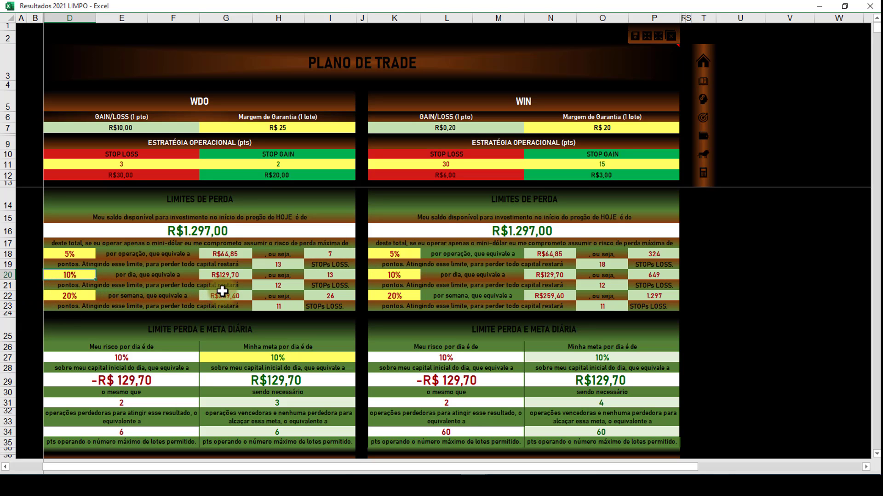
Check the WDO daily target percentage and set the WDO Stop Gain to 4 points.
scroll(230, 289, down, 3)
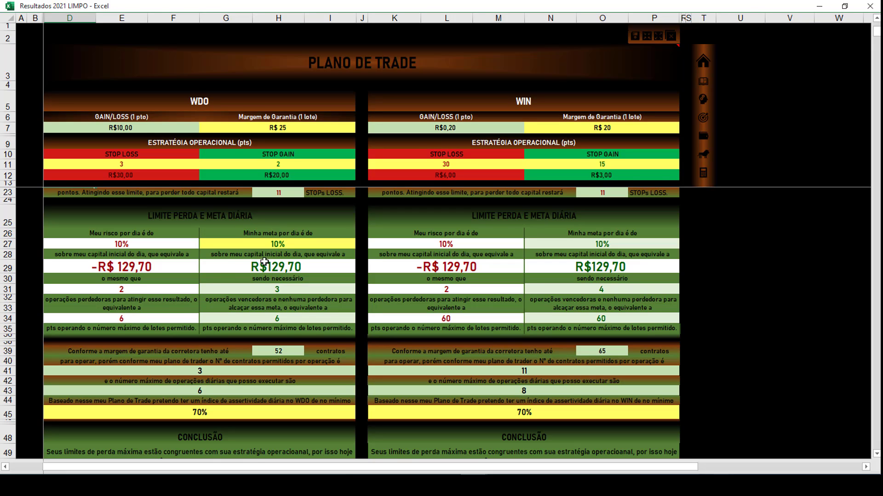
click(238, 246)
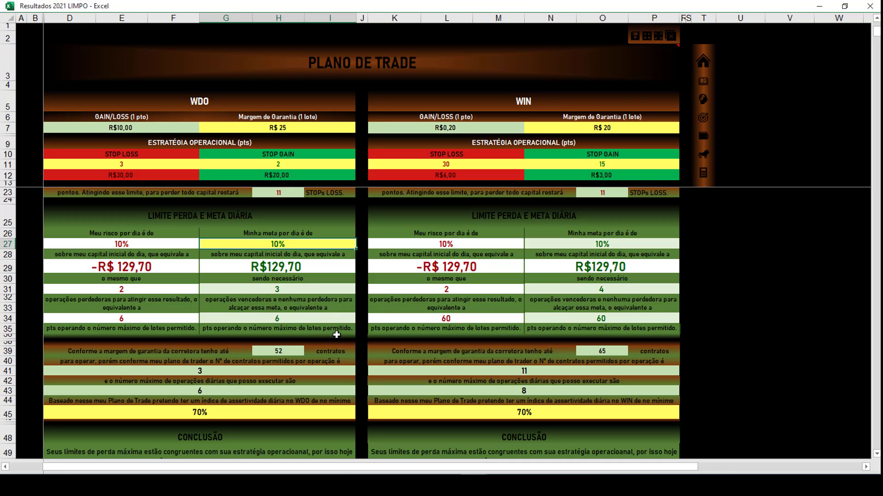
click(298, 166)
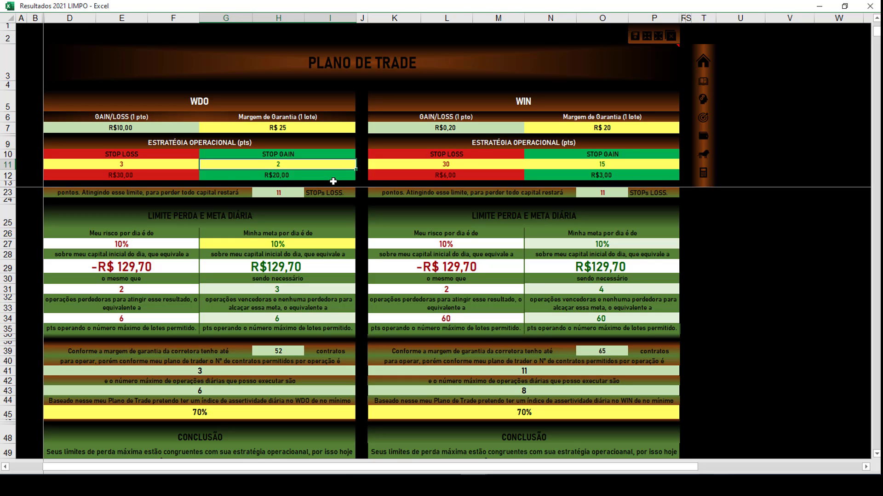
text(4)
key(Return)
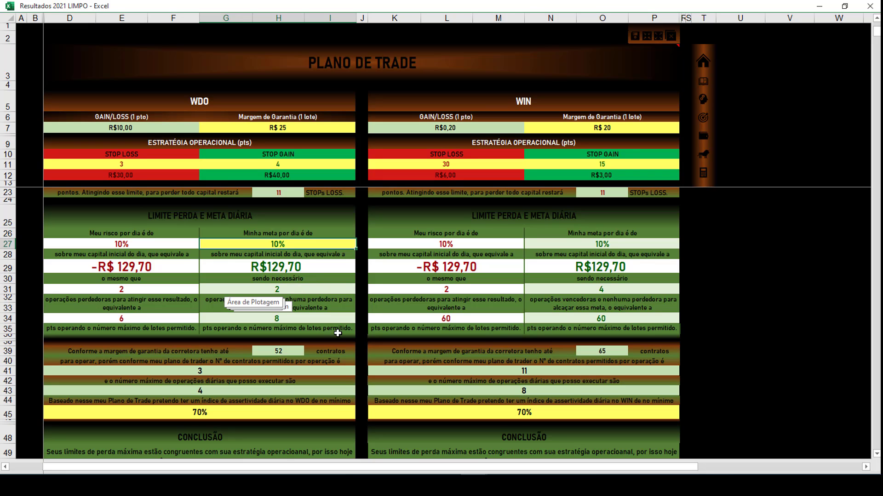
Examine the WDO daily loss limit and target, the permitted contracts and operations, and the conclusion of the trade plan.
key(alt+Tab)
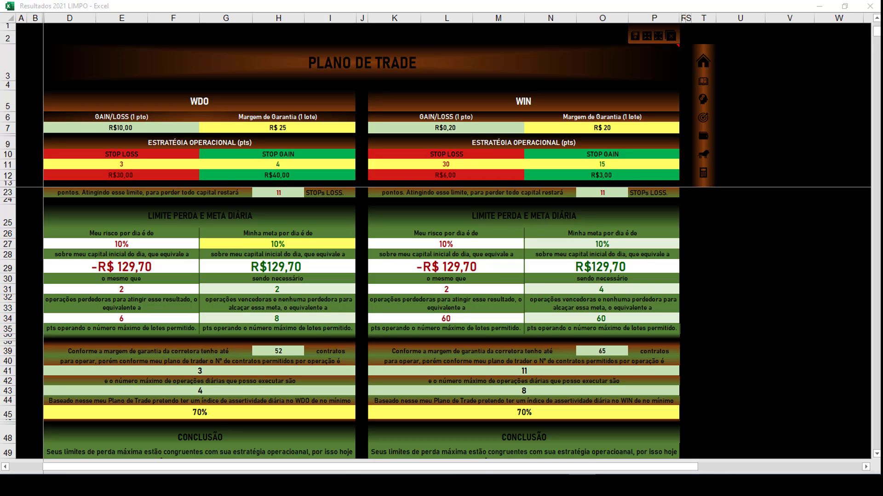
click(358, 361)
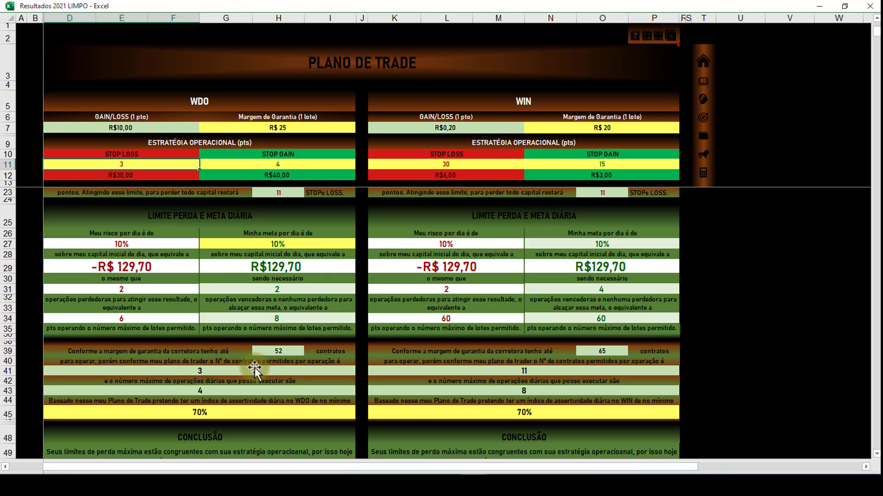
click(233, 364)
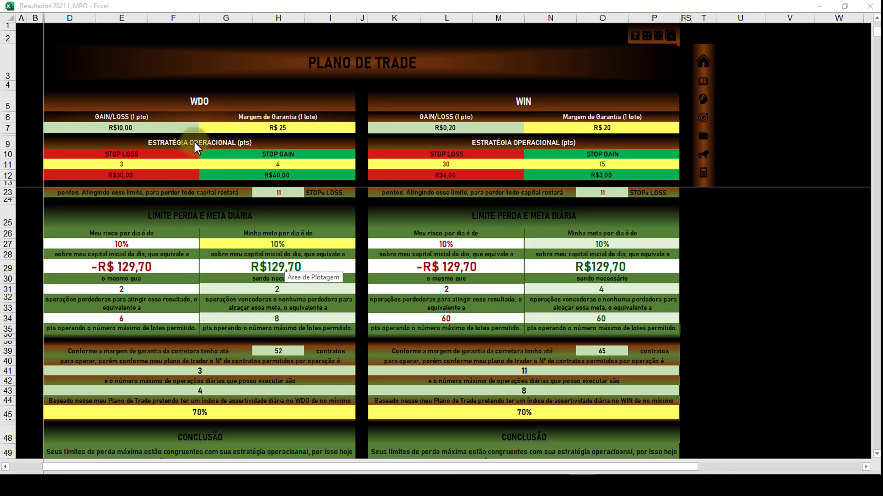
click(145, 268)
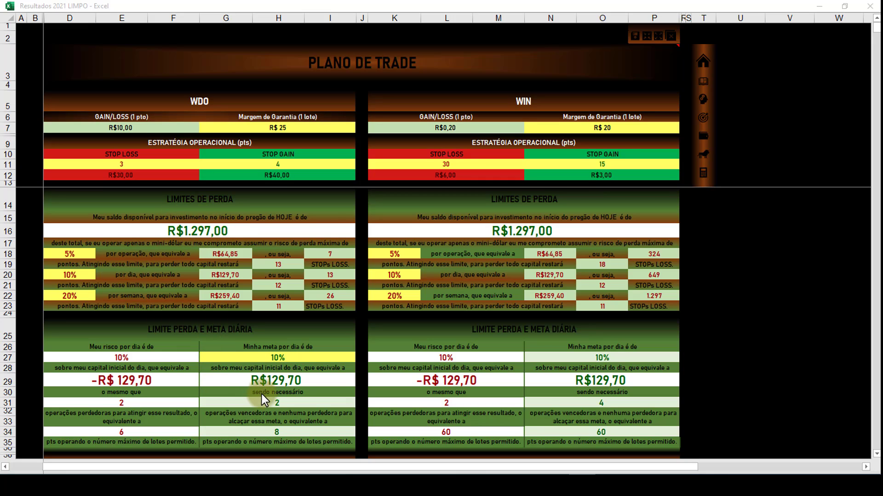
scroll(253, 403, down, 2)
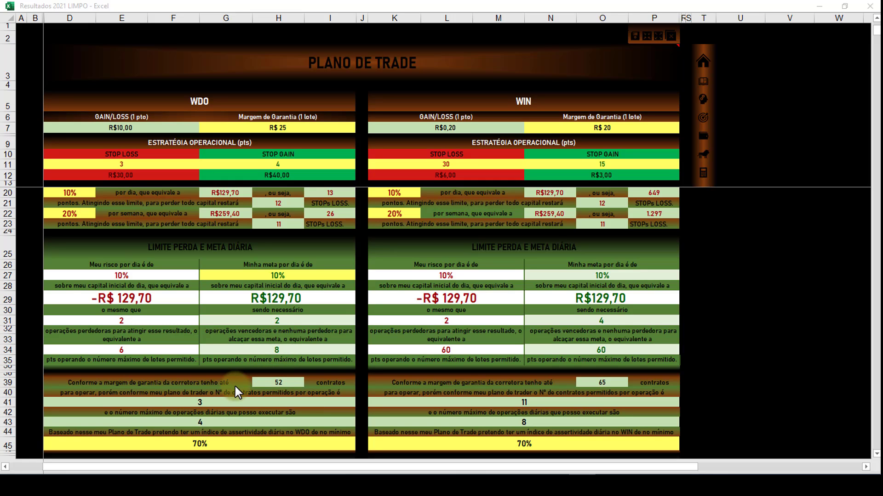
scroll(235, 387, down, 2)
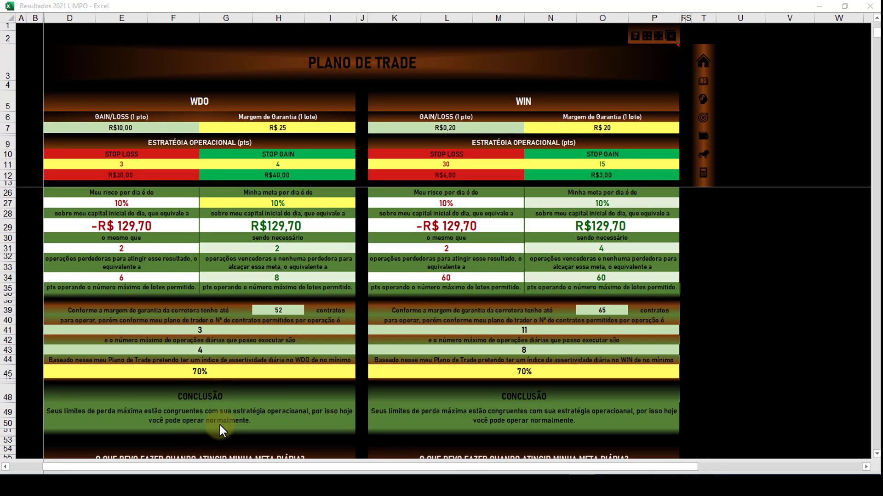
Try a WDO Stop Loss of 8 points, check its effect on the plan's conclusion, and set it back to 3 points.
click(141, 164)
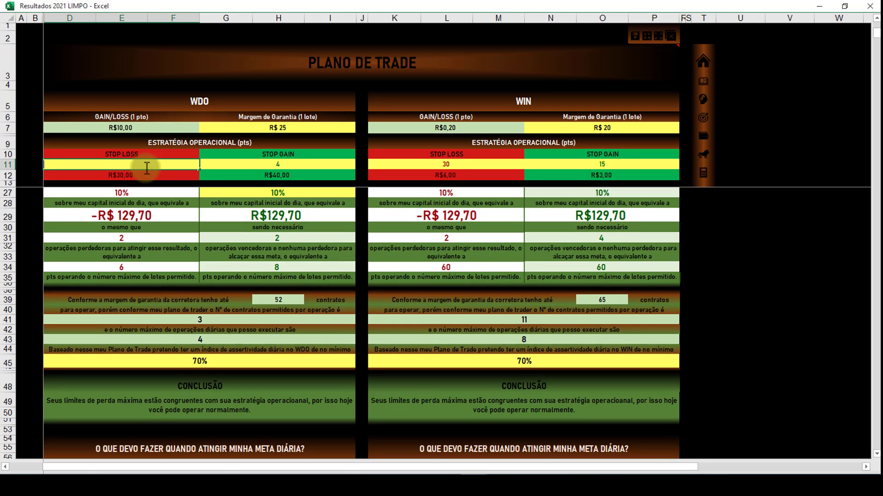
text(8)
click(144, 179)
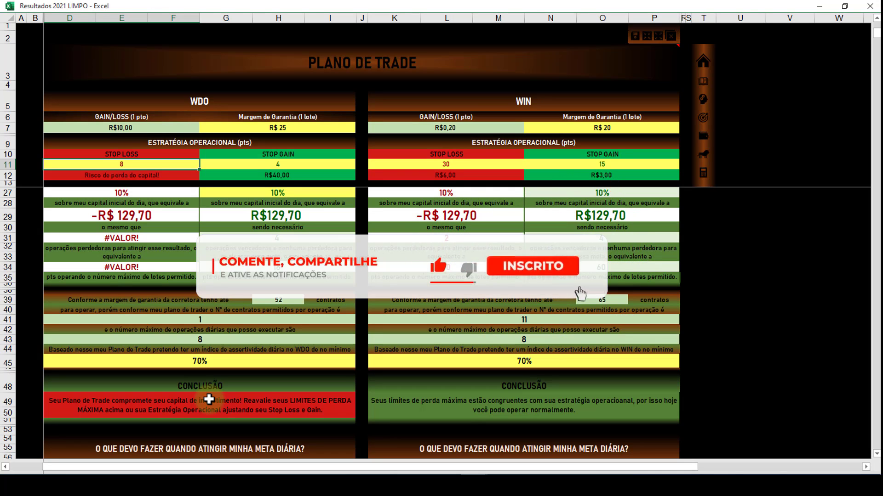
scroll(182, 312, up, 4)
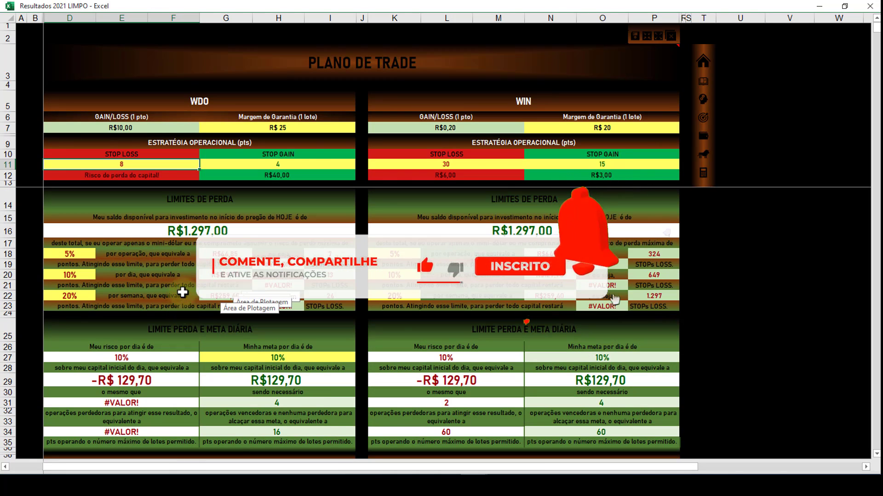
scroll(181, 294, down, 4)
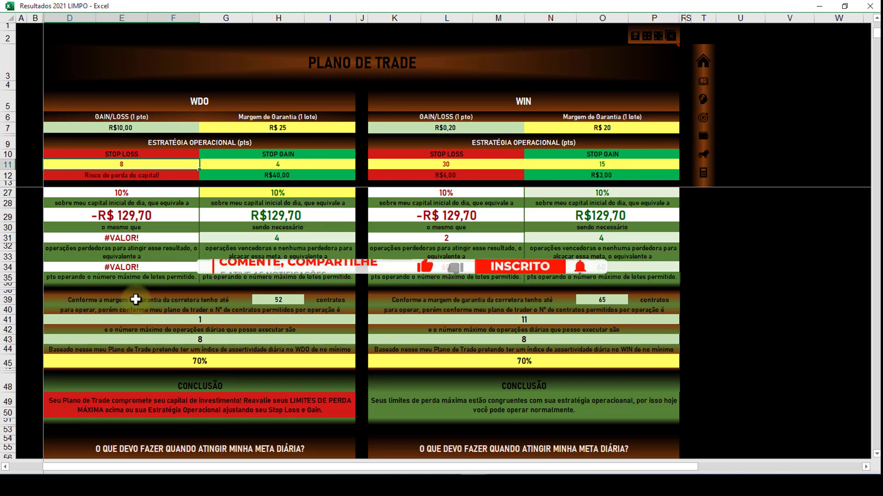
double_click(133, 164)
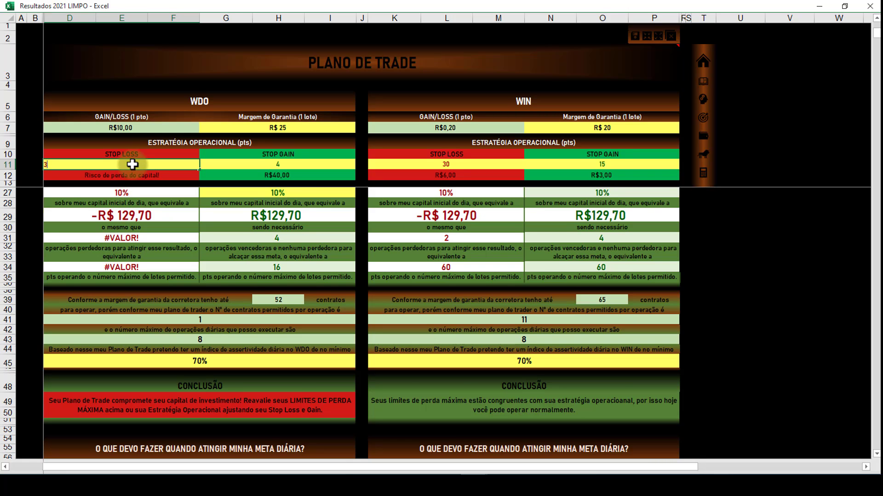
key(Return)
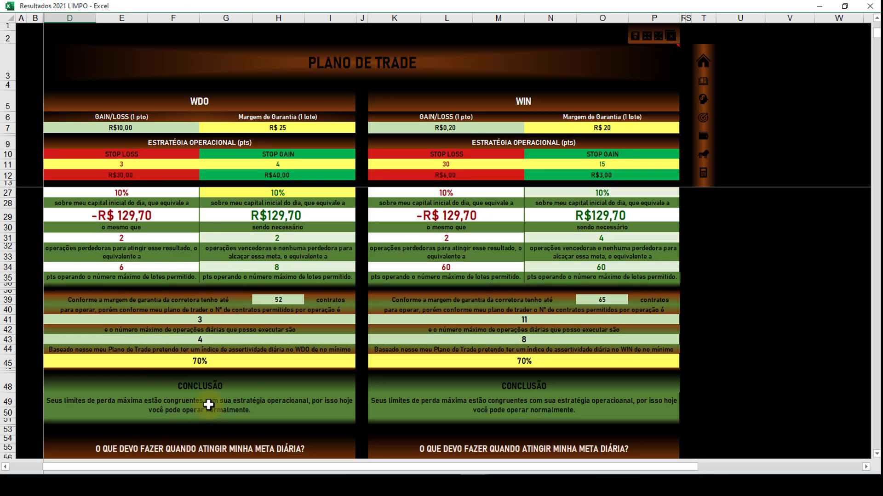
Examine the trade plan's conclusion and the WDO answers on what to do when the daily target is reached.
scroll(142, 197, up, 2)
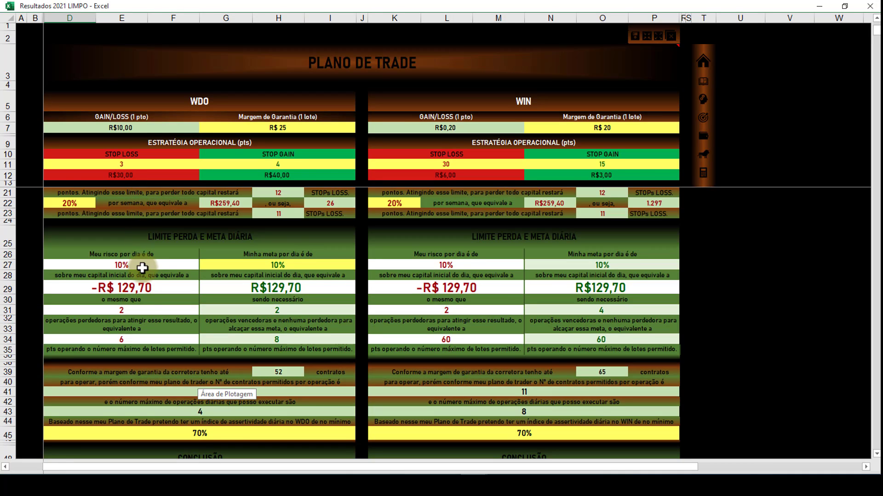
scroll(143, 276, down, 2)
scroll(145, 286, down, 2)
scroll(144, 304, down, 1)
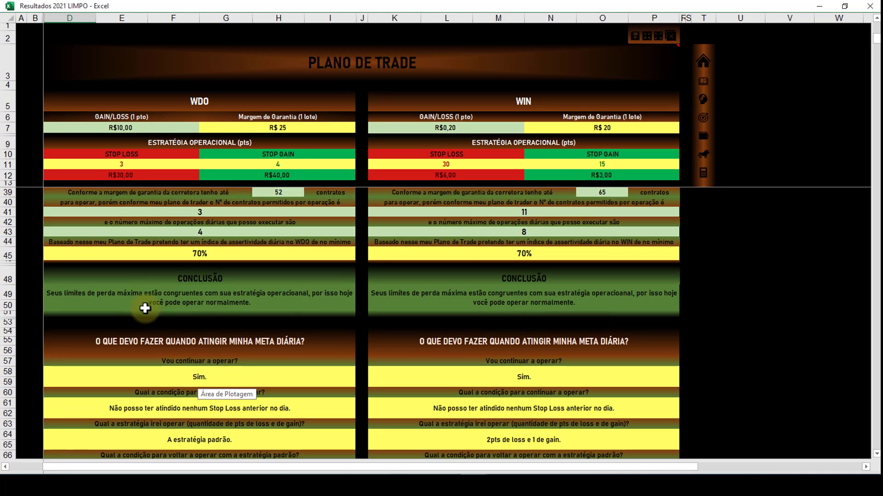
scroll(154, 335, down, 1)
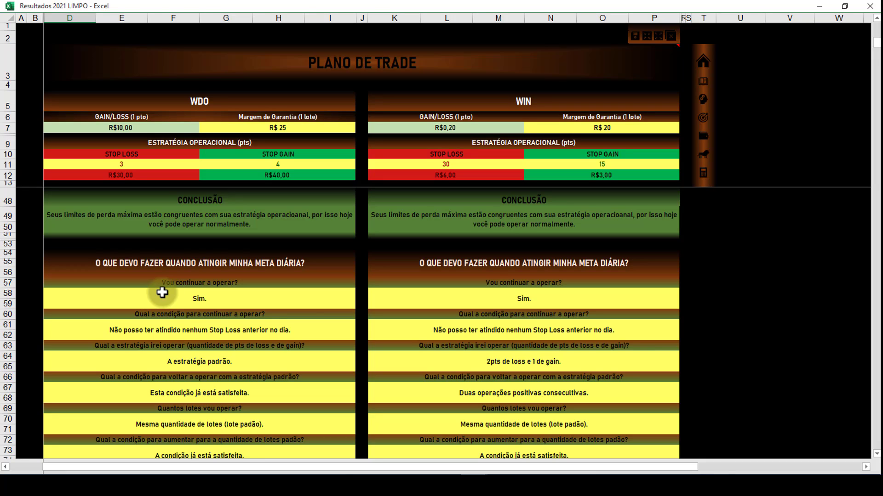
click(211, 297)
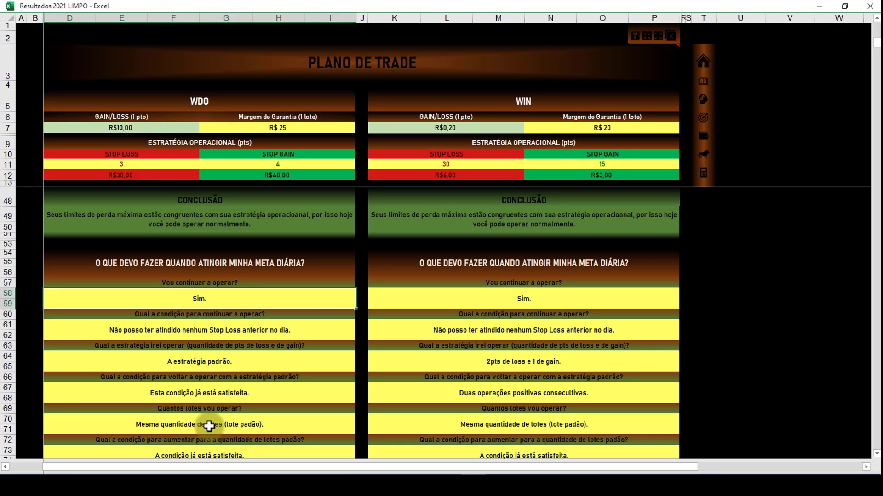
scroll(202, 432, down, 1)
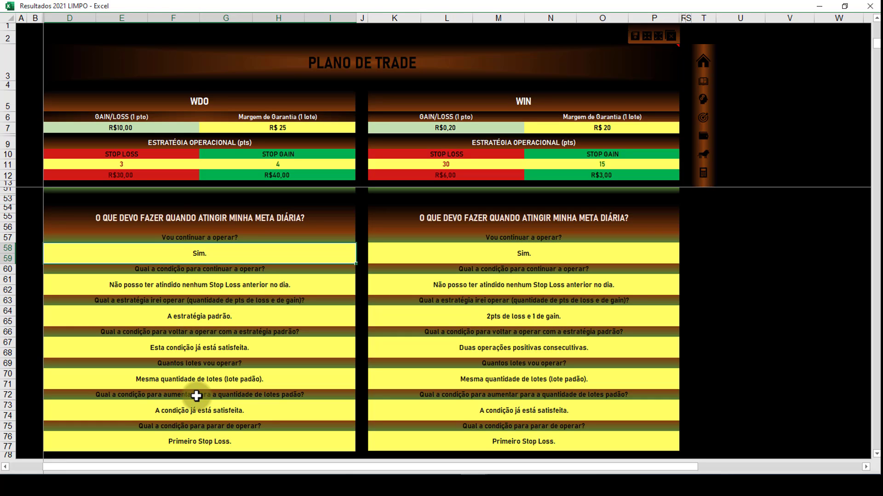
click(195, 409)
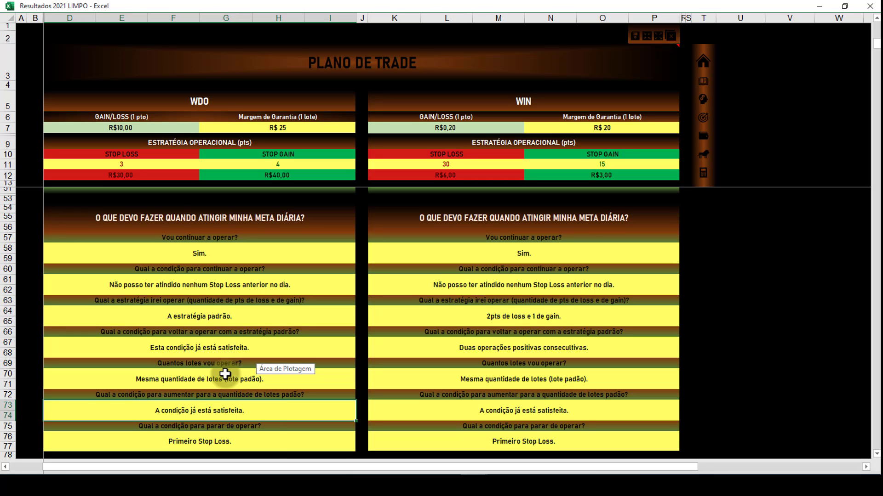
Review the rule for reaching the daily loss limit and the detailed statement of purpose in being a trader.
scroll(224, 374, down, 3)
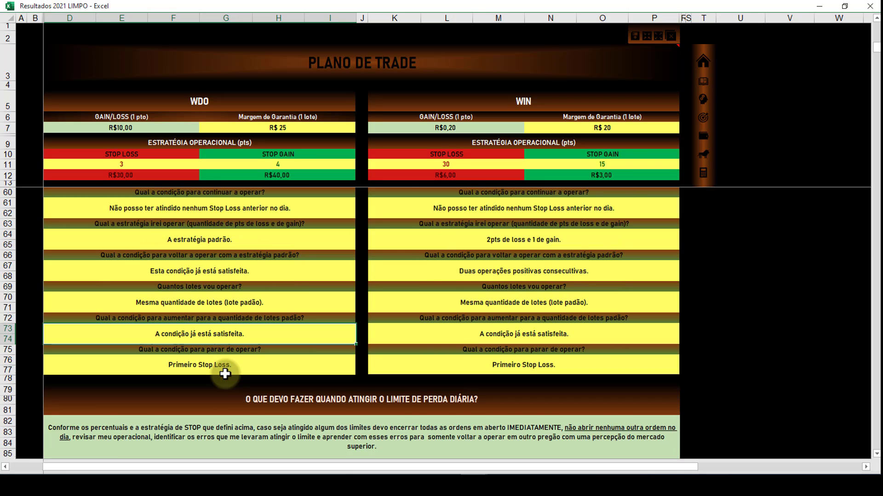
scroll(225, 373, down, 2)
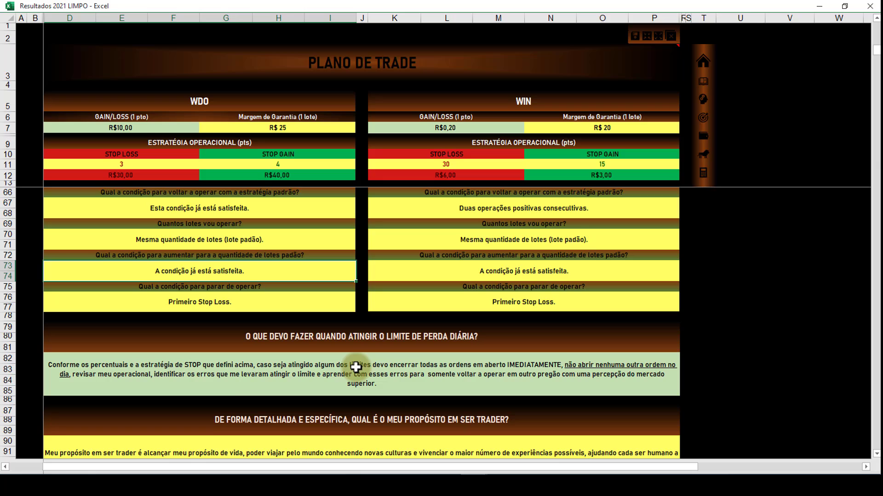
scroll(222, 362, down, 1)
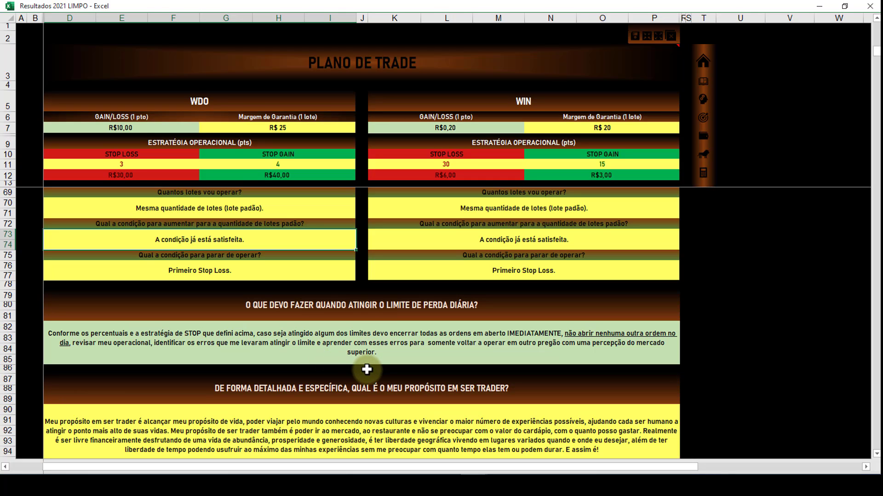
scroll(366, 370, down, 2)
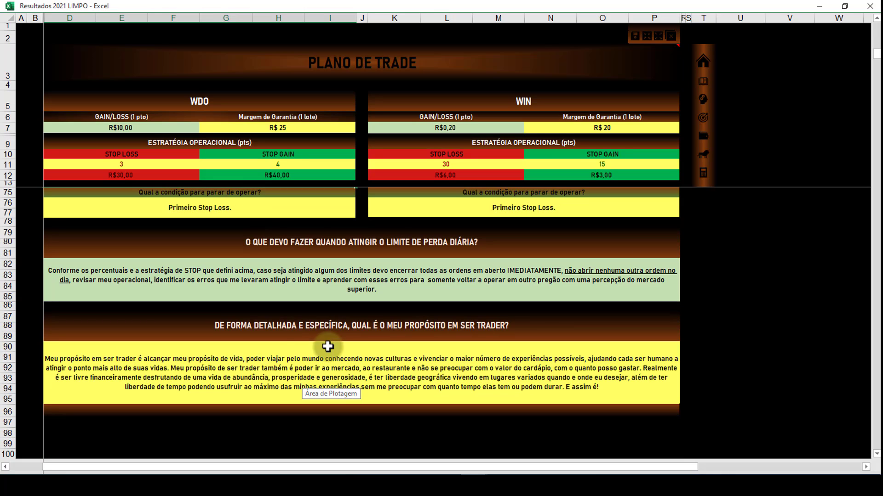